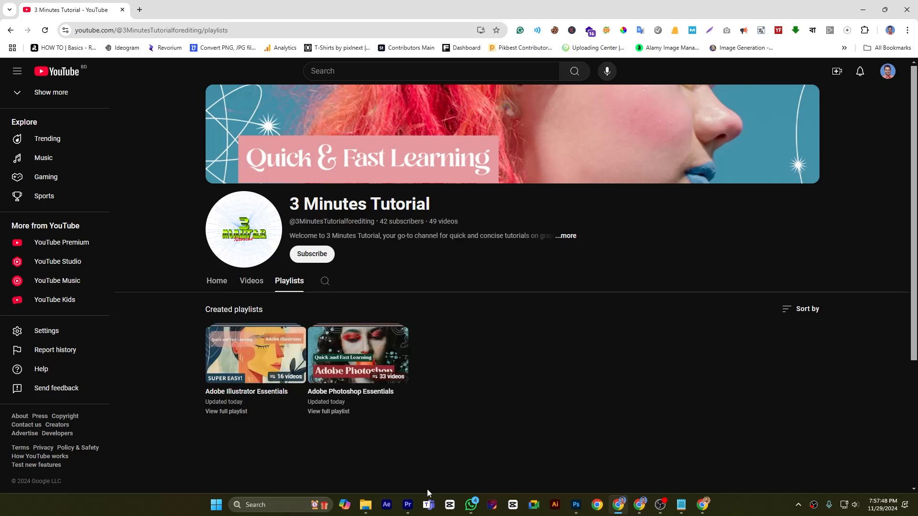
# - Switch to Photoshop and set the Mixer Brush load to 8% with wetness at 0%
pyautogui.click(575, 505)
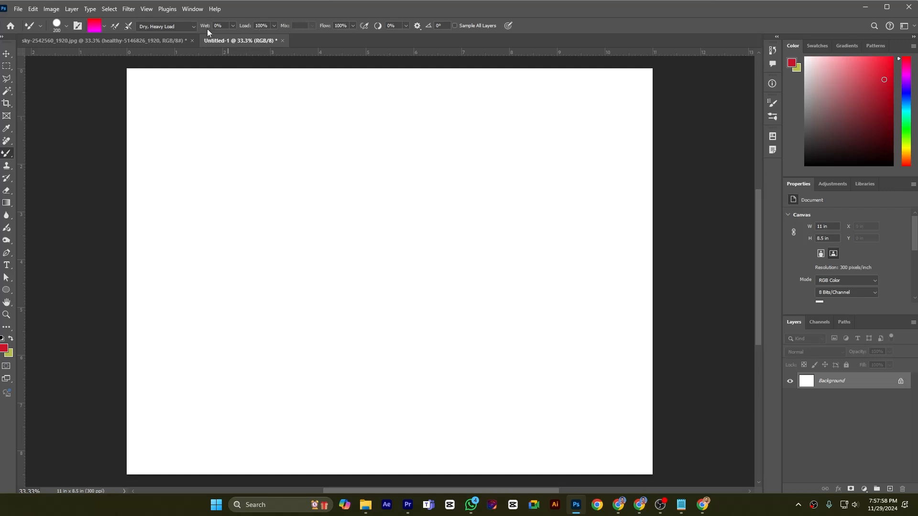
pyautogui.click(274, 26)
pyautogui.moveTo(277, 39); pyautogui.dragTo(251, 36)
pyautogui.moveTo(233, 39); pyautogui.dragTo(233, 39)
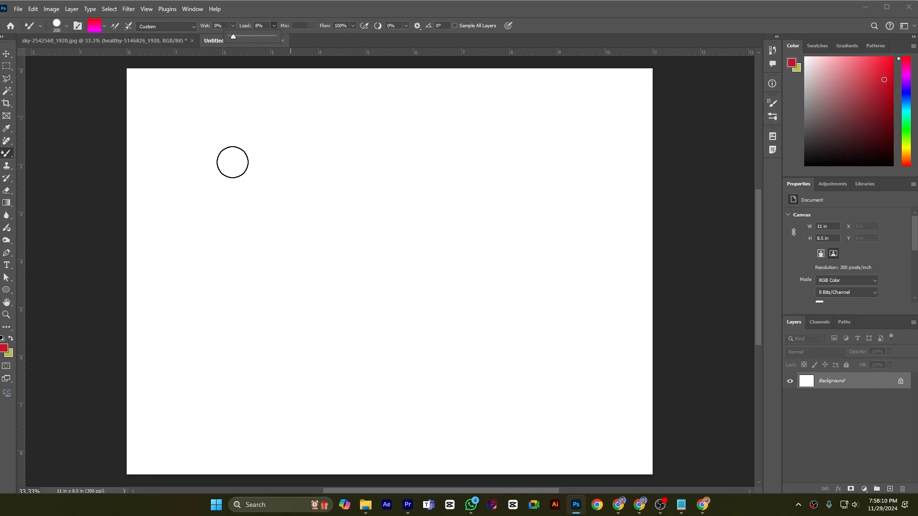
# - Clean the Mixer Brush and paint a short horizontal red stroke in the canvas's upper-left area
pyautogui.click(103, 27)
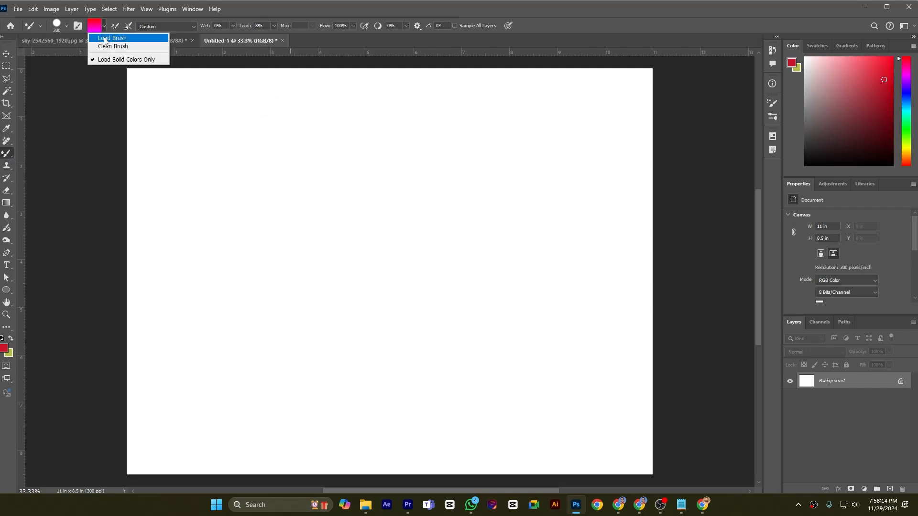
pyautogui.click(106, 46)
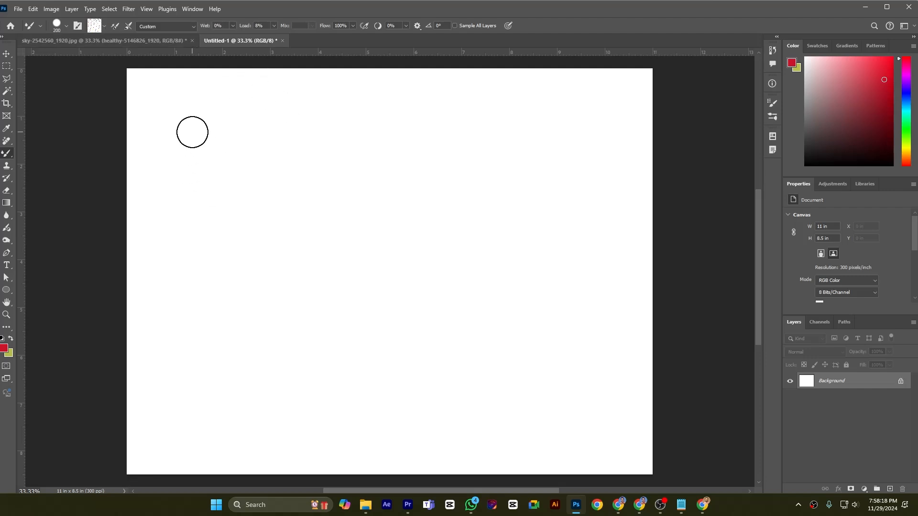
pyautogui.moveTo(192, 132)
pyautogui.mouseDown()
pyautogui.moveTo(372, 138)
pyautogui.moveTo(306, 84)
pyautogui.mouseUp()
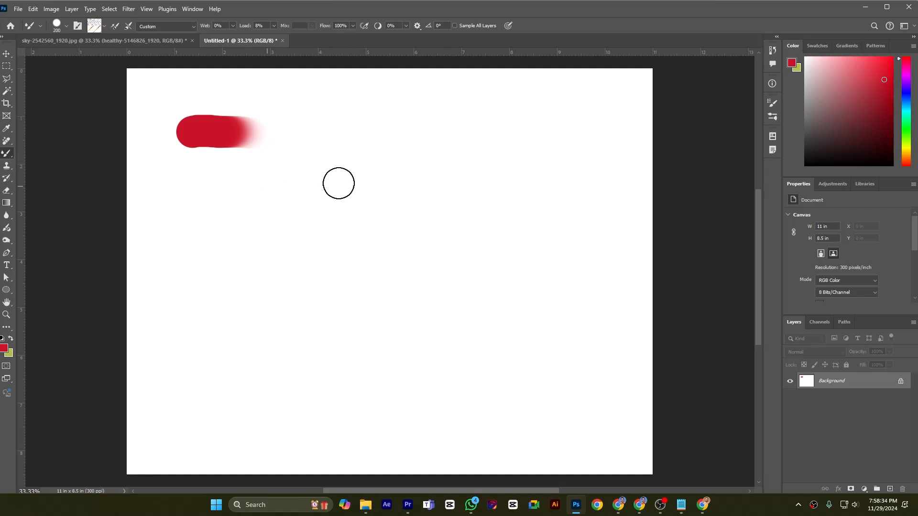
# - Set the brush load to 31%, reload the brush with colour, and turn on loading after each stroke
pyautogui.click(274, 26)
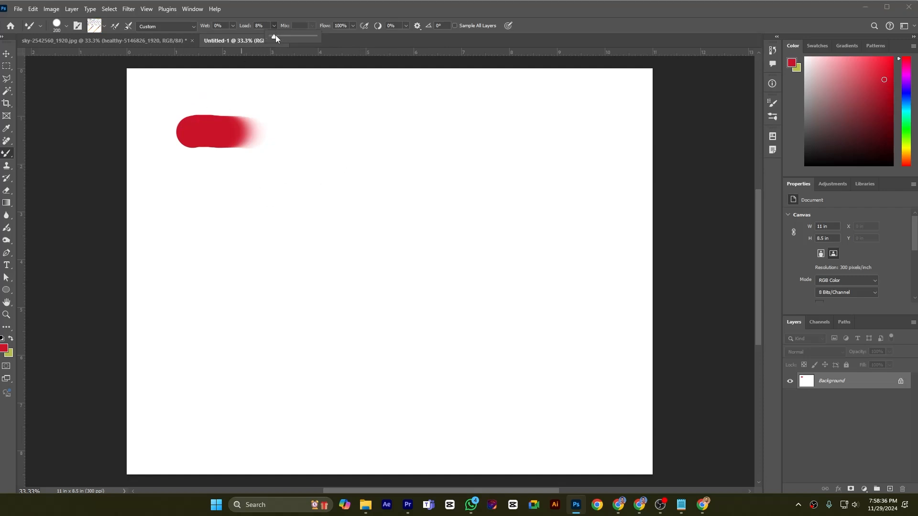
pyautogui.moveTo(275, 36); pyautogui.dragTo(284, 36)
pyautogui.click(188, 188)
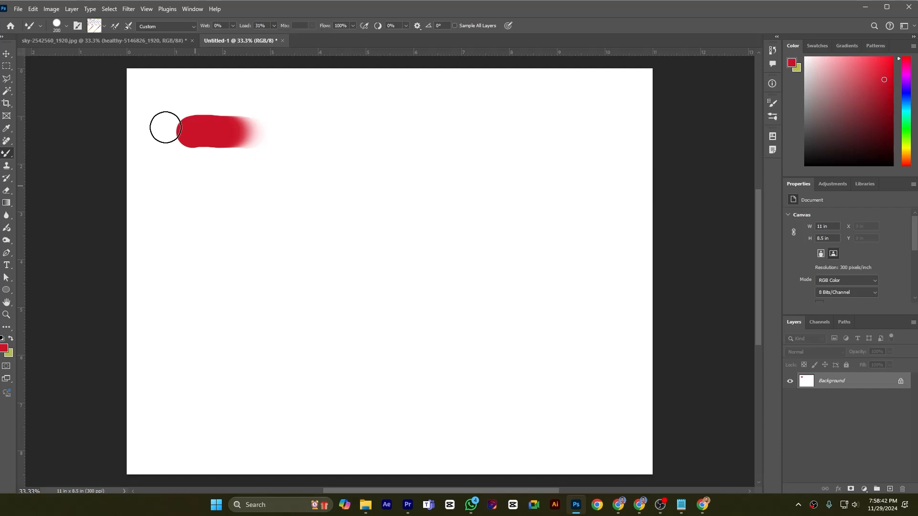
pyautogui.click(103, 27)
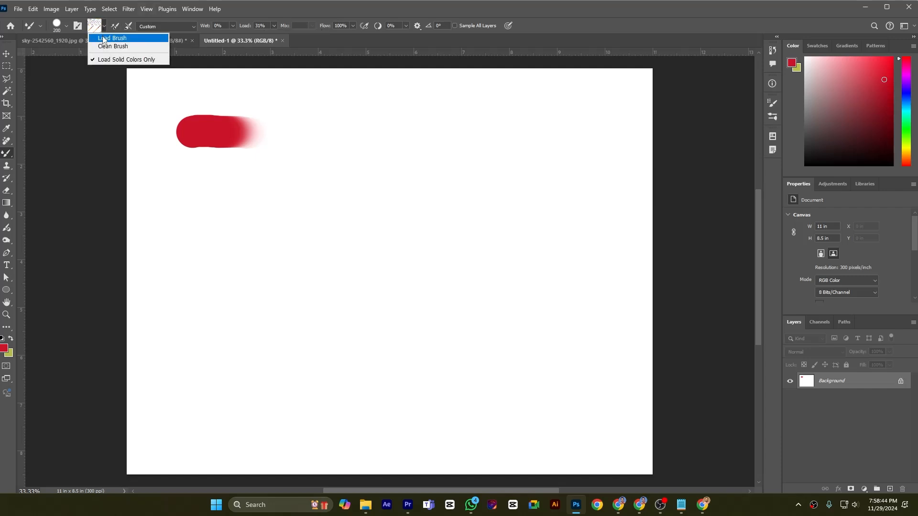
pyautogui.click(105, 38)
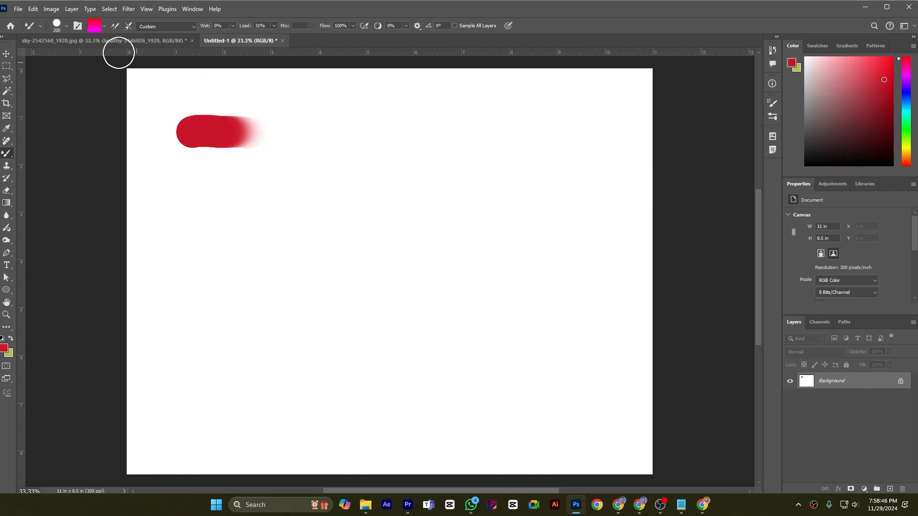
pyautogui.click(115, 26)
# - Paint a second red stroke below the first, and a thicker one beneath it with a 400 px brush
pyautogui.moveTo(191, 176); pyautogui.dragTo(336, 185)
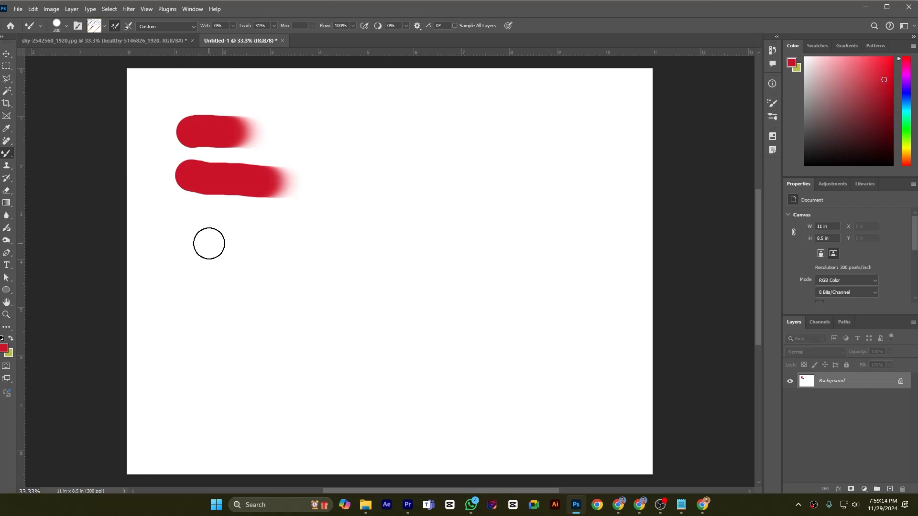
pyautogui.press(']')
pyautogui.press(']')
pyautogui.press(']')
pyautogui.press(']')
pyautogui.press(']')
pyautogui.press(']')
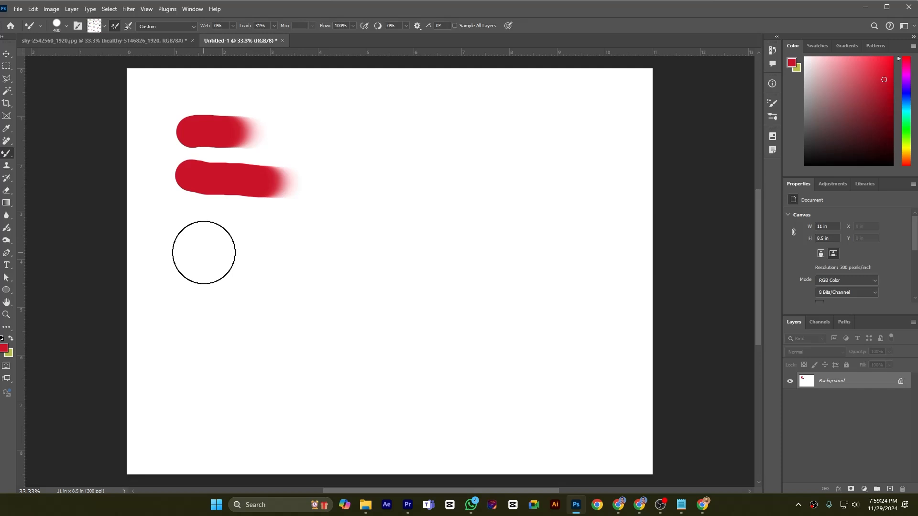
pyautogui.moveTo(203, 253); pyautogui.dragTo(489, 255)
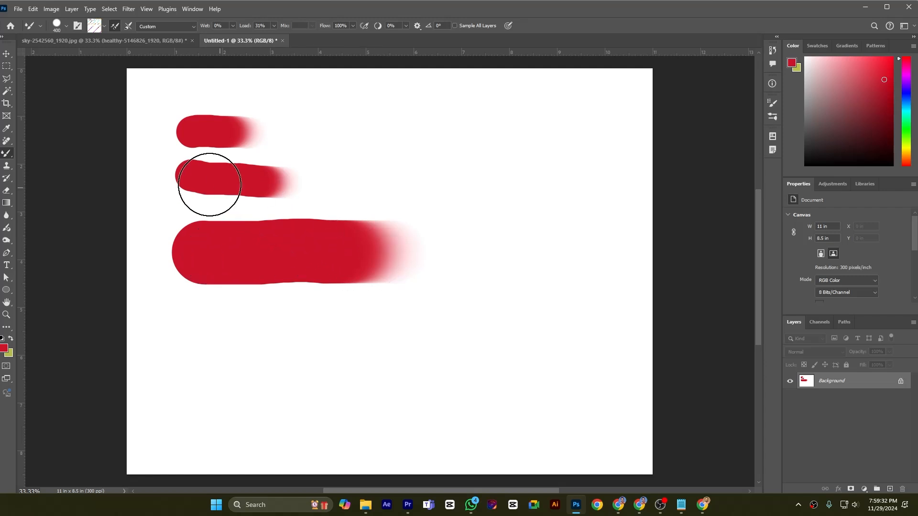
# - Reduce the brush size to 250 px and set the wetness to 5%, with load at 31%
pyautogui.press('[')
pyautogui.press('[')
pyautogui.press('[')
pyautogui.press(']')
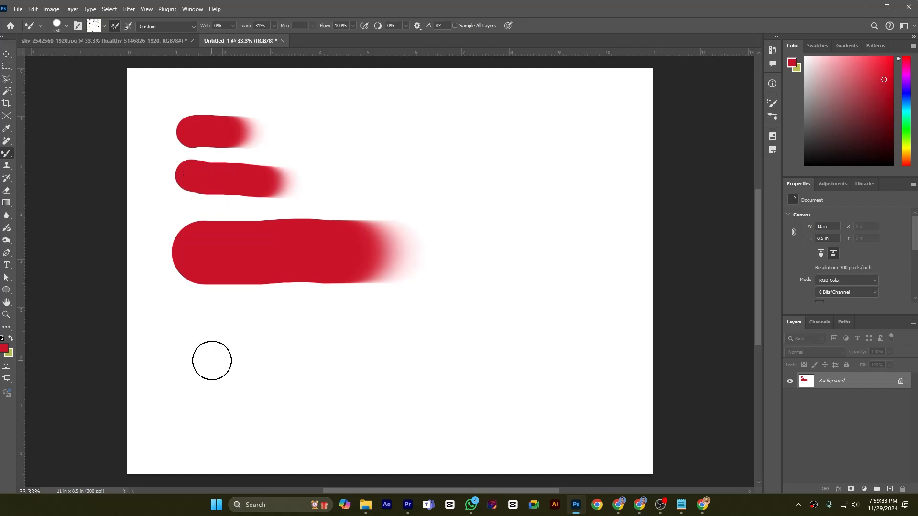
pyautogui.click(274, 25)
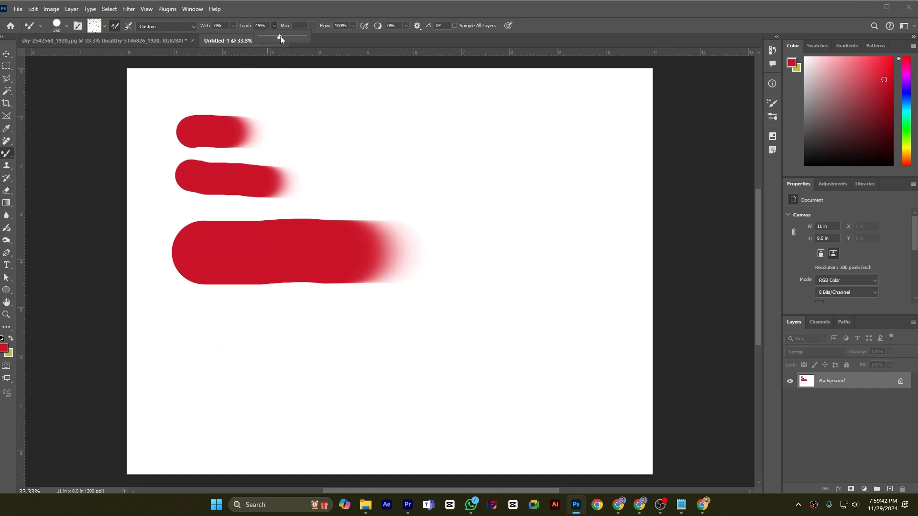
pyautogui.click(306, 36)
pyautogui.moveTo(303, 38); pyautogui.dragTo(293, 40)
pyautogui.click(233, 26)
pyautogui.moveTo(232, 38); pyautogui.dragTo(236, 38)
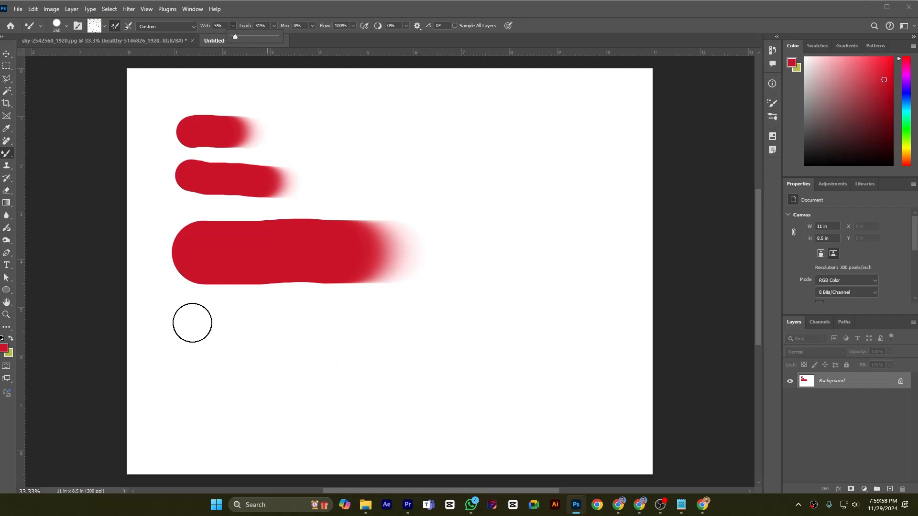
# - Paint one long winding red stroke around the canvas, and undo all the test strokes
pyautogui.moveTo(192, 322)
pyautogui.mouseDown()
pyautogui.moveTo(509, 321)
pyautogui.moveTo(549, 333)
pyautogui.moveTo(463, 372)
pyautogui.moveTo(221, 379)
pyautogui.moveTo(200, 385)
pyautogui.moveTo(208, 413)
pyautogui.moveTo(399, 425)
pyautogui.moveTo(555, 415)
pyautogui.moveTo(587, 391)
pyautogui.moveTo(602, 347)
pyautogui.moveTo(579, 212)
pyautogui.moveTo(559, 196)
pyautogui.moveTo(421, 186)
pyautogui.moveTo(297, 151)
pyautogui.moveTo(300, 129)
pyautogui.moveTo(323, 107)
pyautogui.moveTo(531, 108)
pyautogui.mouseUp()
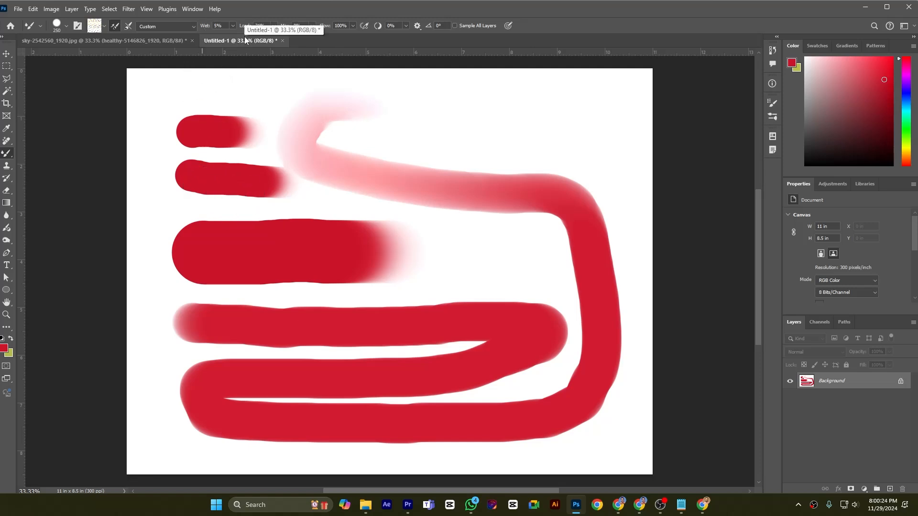
pyautogui.moveTo(339, 143); pyautogui.dragTo(396, 155)
pyautogui.hotkey('ctrl', 'z')
pyautogui.hotkey('ctrl', 'z')
pyautogui.hotkey('ctrl', 'z')
pyautogui.hotkey('ctrl', 'z')
pyautogui.hotkey('ctrl', 'z')
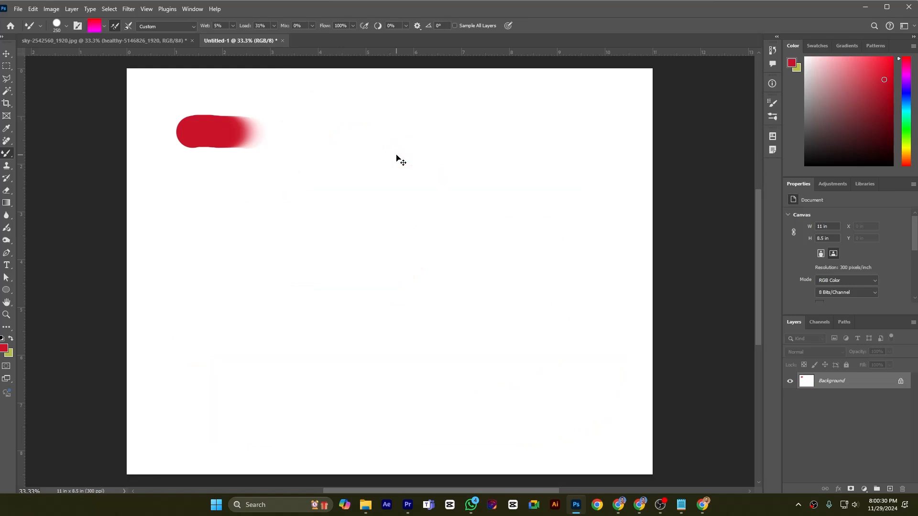
pyautogui.hotkey('ctrl', 'z')
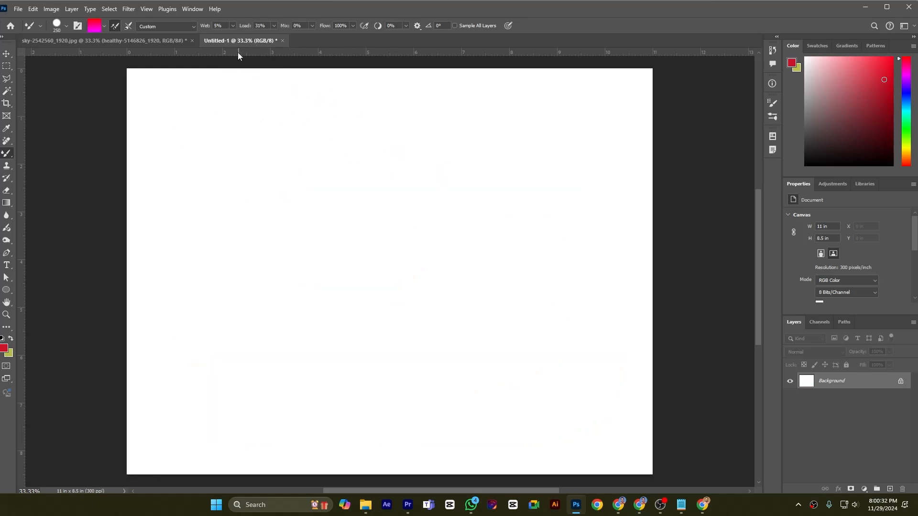
# - Set the brush mix to 44% and load to 100%, stamping dabs at two spots in the canvas's upper-left area
pyautogui.click(312, 27)
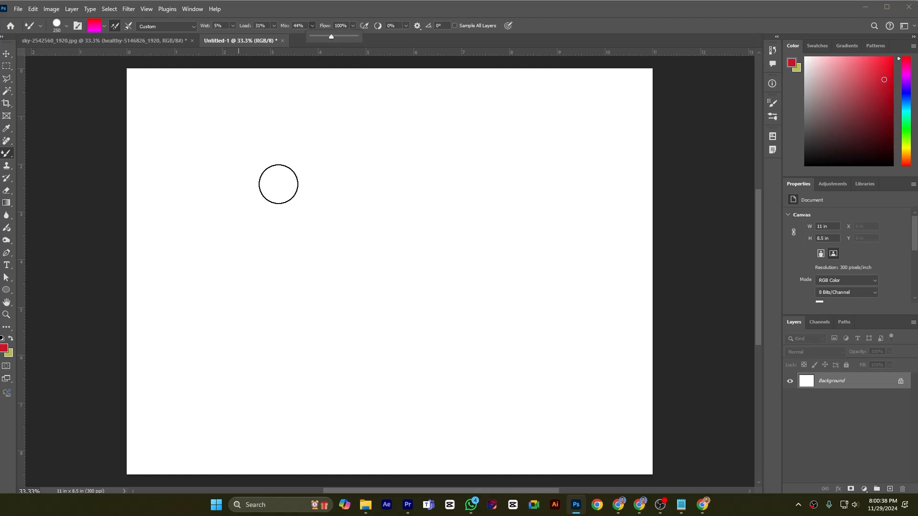
pyautogui.click(227, 182)
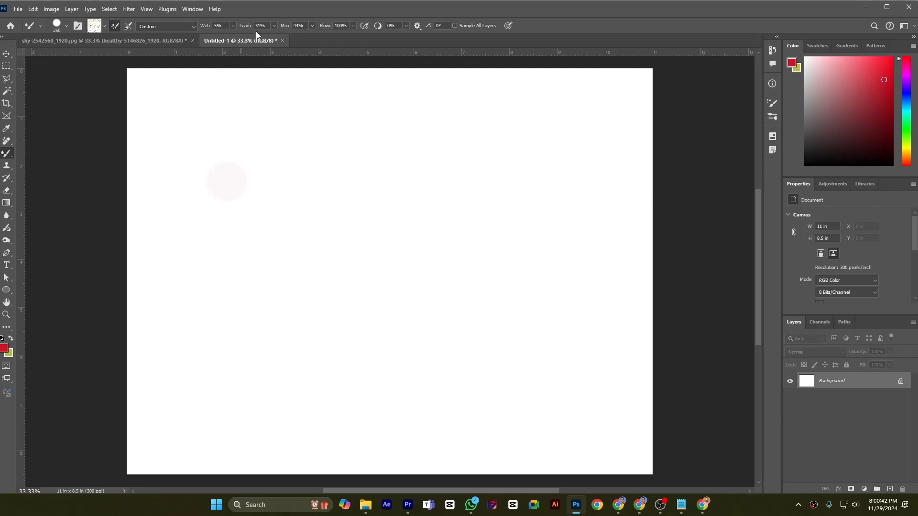
pyautogui.click(274, 26)
pyautogui.moveTo(275, 35); pyautogui.dragTo(273, 36)
pyautogui.click(221, 133)
pyautogui.click(106, 27)
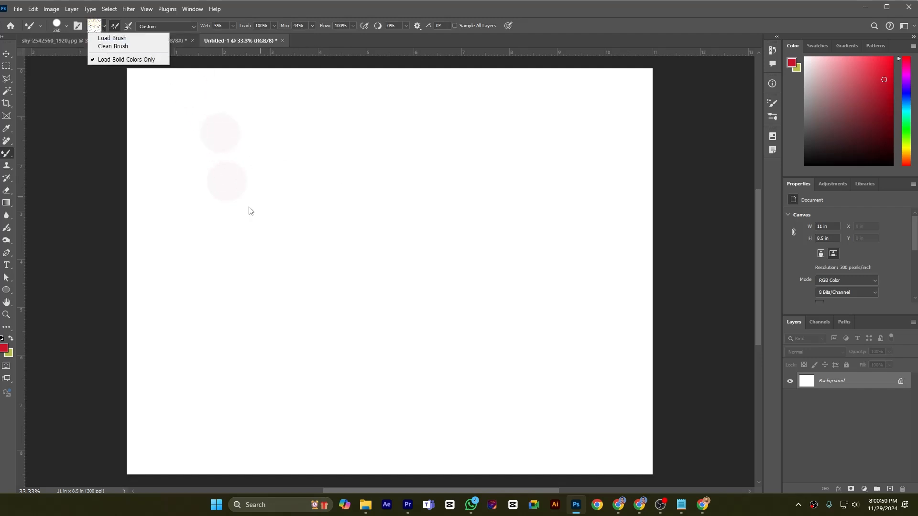
pyautogui.click(224, 220)
pyautogui.click(221, 135)
pyautogui.click(221, 135)
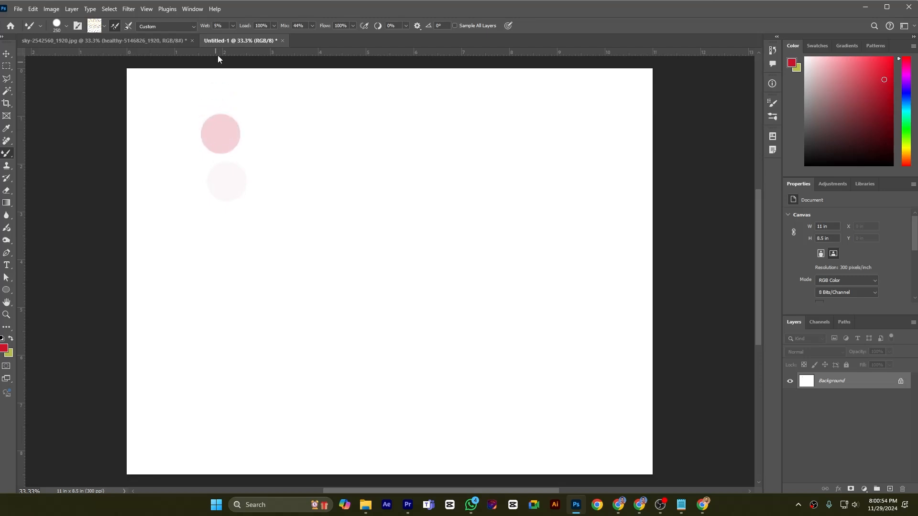
# - Set the wetness to 0% and stamp a solid red dab over the upper dot and another below the faint one
pyautogui.click(232, 25)
pyautogui.moveTo(234, 39); pyautogui.dragTo(227, 40)
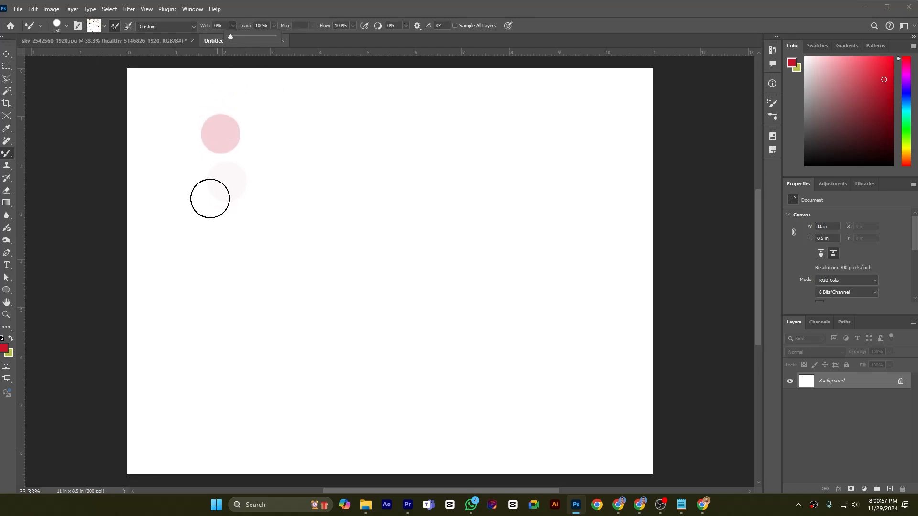
pyautogui.click(221, 135)
pyautogui.click(207, 240)
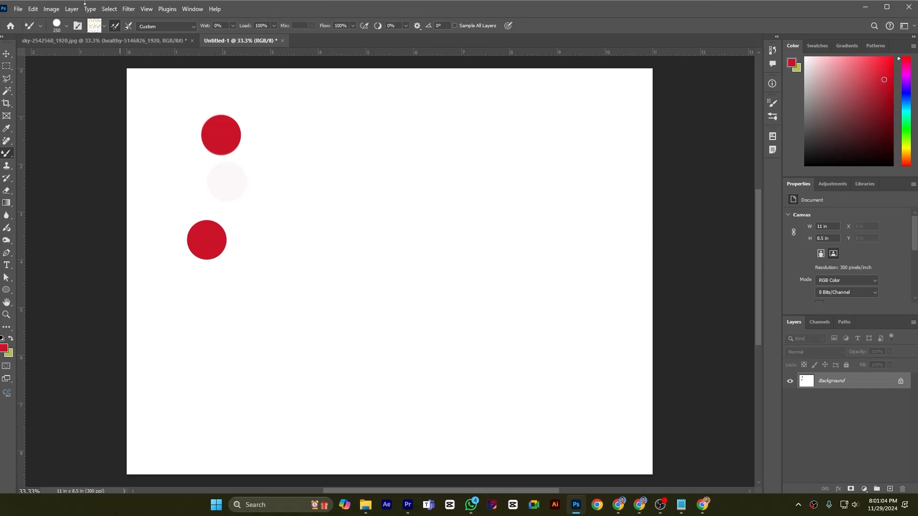
# - Change the brush colour to green #06f227 and stamp a dab to the right of the lower red dot
pyautogui.click(94, 26)
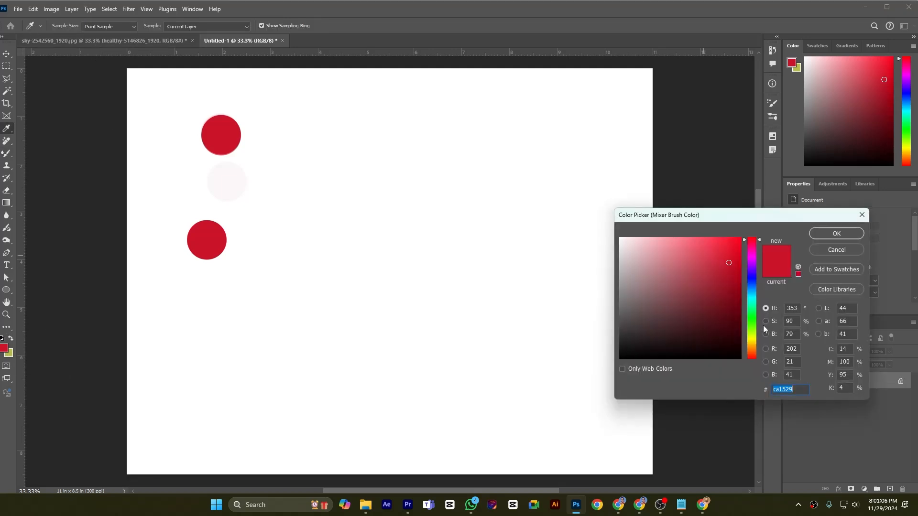
pyautogui.click(752, 315)
pyautogui.moveTo(731, 261); pyautogui.dragTo(739, 243)
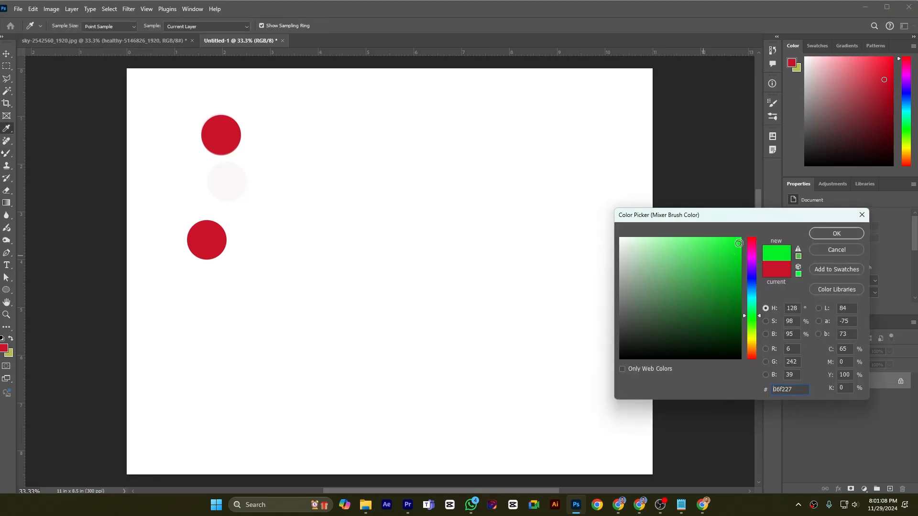
pyautogui.click(831, 234)
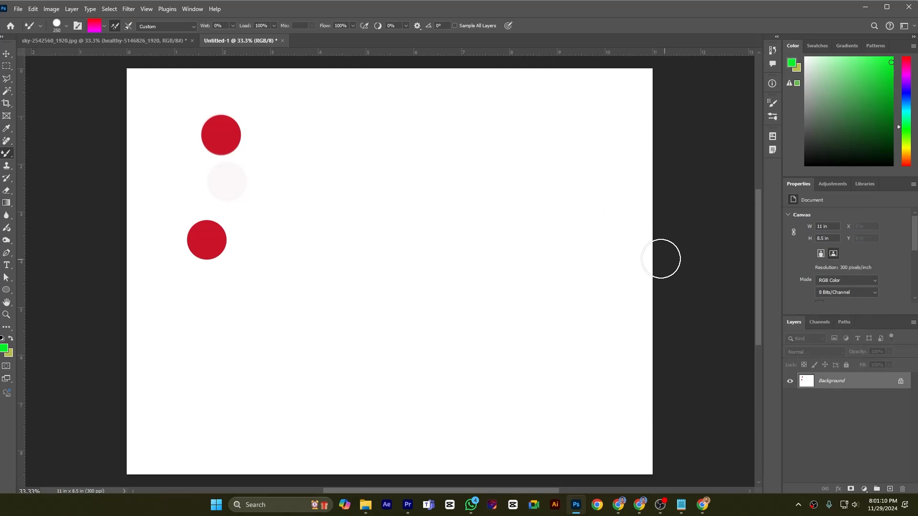
pyautogui.click(274, 241)
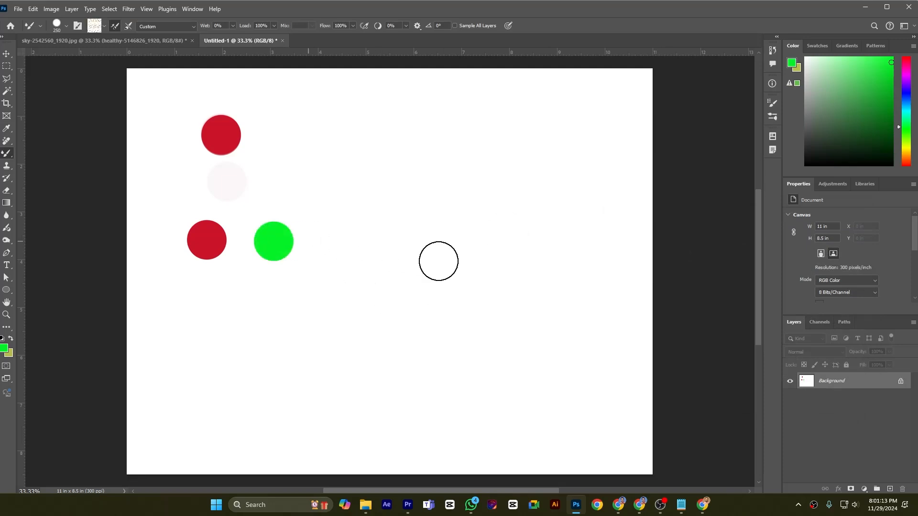
# - Change the brush colour to yellow #ffd800 and stamp a dab to the right of the green dot
pyautogui.click(94, 26)
pyautogui.click(753, 341)
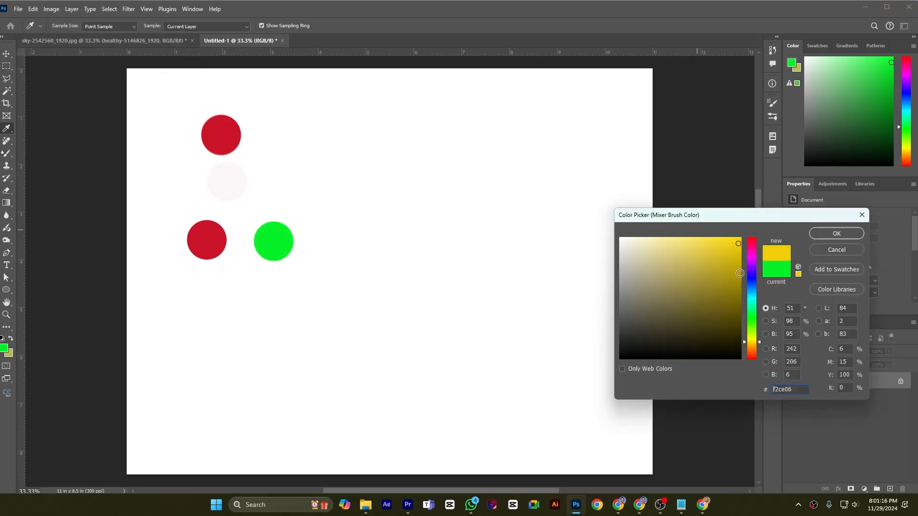
pyautogui.click(740, 238)
pyautogui.click(836, 234)
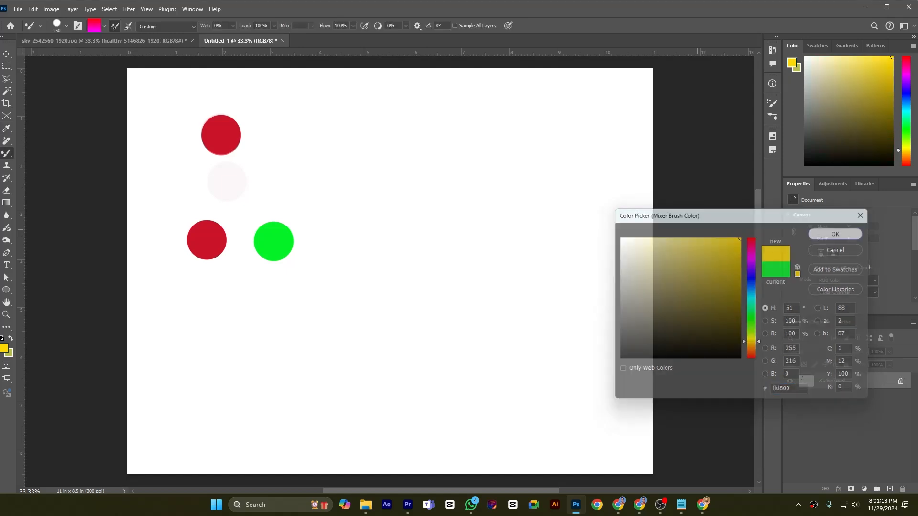
pyautogui.click(339, 241)
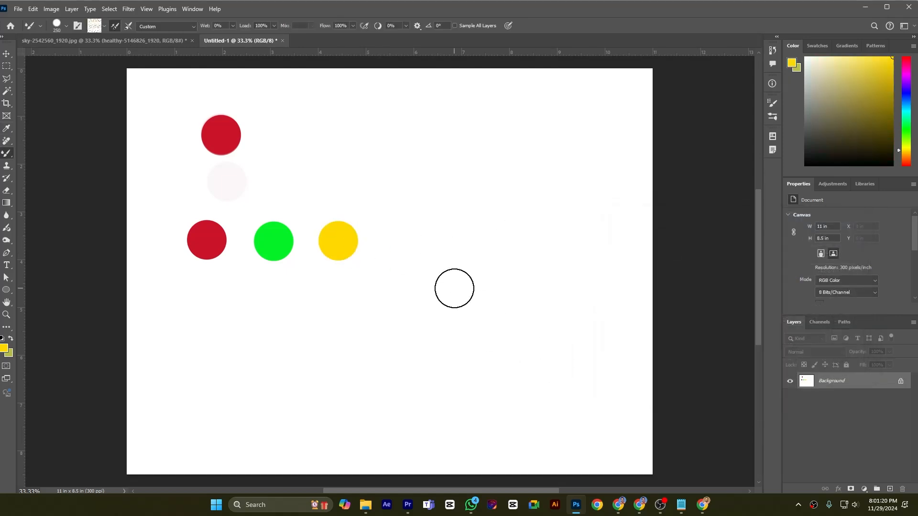
# - Set the wetness to 5% and blend yellow paint over the lower red dot
pyautogui.click(233, 26)
pyautogui.moveTo(234, 36); pyautogui.dragTo(236, 36)
pyautogui.click(308, 31)
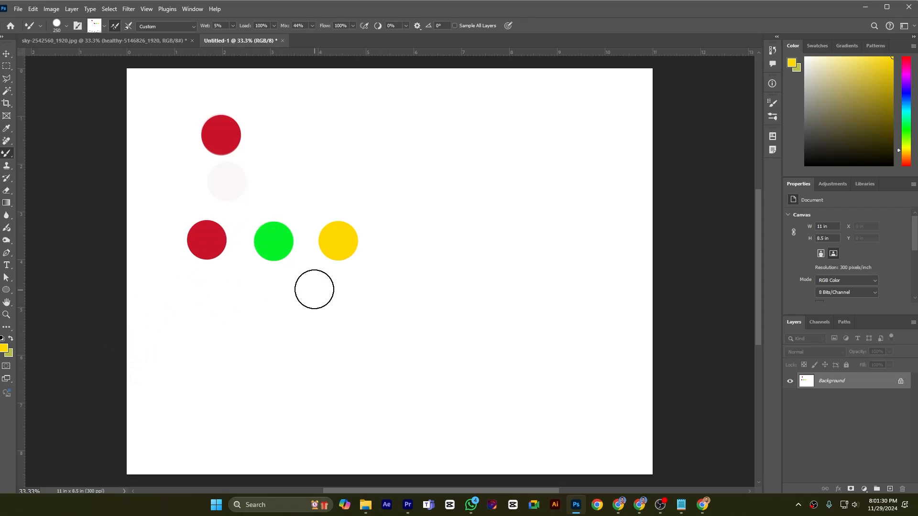
pyautogui.keyDown('alt'); pyautogui.click(342, 237); pyautogui.keyUp('alt')
pyautogui.moveTo(225, 225)
pyautogui.mouseDown()
pyautogui.moveTo(217, 221)
pyautogui.moveTo(227, 224)
pyautogui.moveTo(225, 258)
pyautogui.moveTo(225, 250)
pyautogui.moveTo(210, 264)
pyautogui.moveTo(180, 245)
pyautogui.moveTo(183, 230)
pyautogui.mouseUp()
# - Reduce the brush size to 100 px and blend yellow paint around and into the green dot
pyautogui.press('[')
pyautogui.press('[')
pyautogui.press('[')
pyautogui.press('[')
pyautogui.press('[')
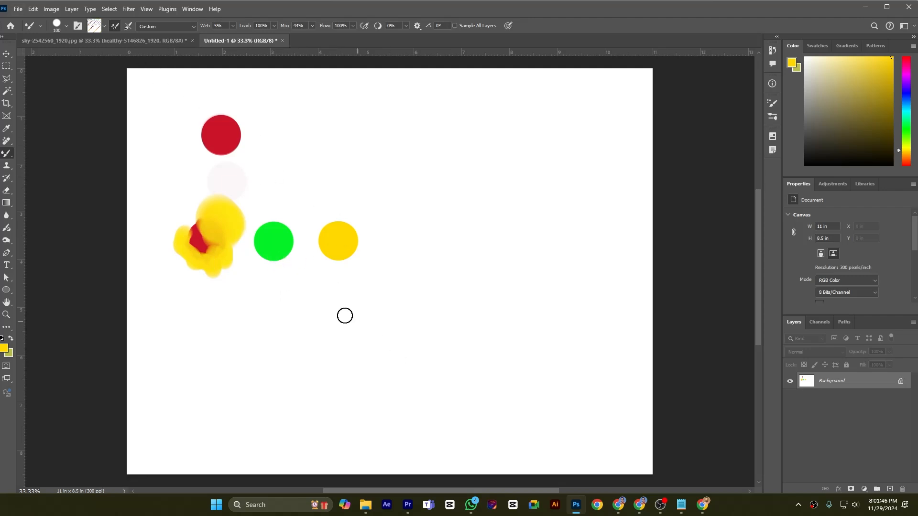
pyautogui.moveTo(286, 227)
pyautogui.mouseDown()
pyautogui.moveTo(266, 217)
pyautogui.moveTo(296, 235)
pyautogui.moveTo(282, 260)
pyautogui.moveTo(254, 251)
pyautogui.moveTo(279, 242)
pyautogui.moveTo(279, 252)
pyautogui.mouseUp()
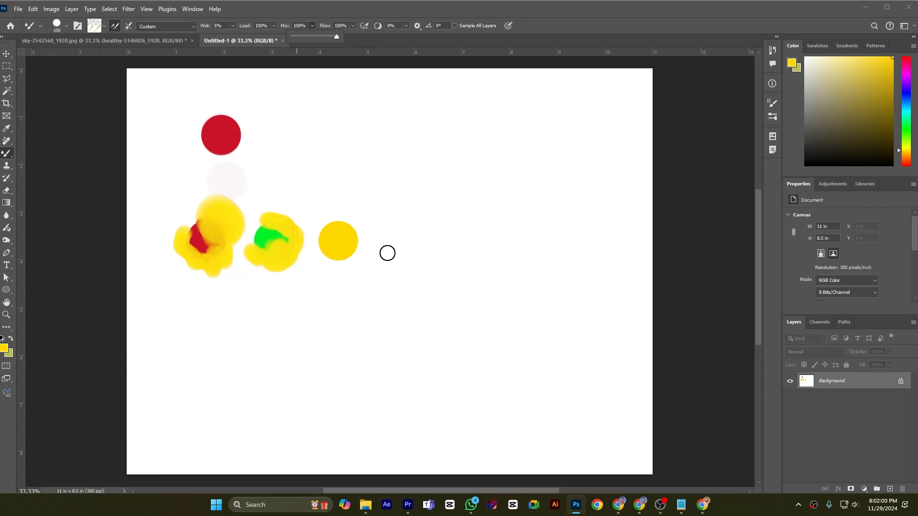
# - With mix at 100%, dab yellow onto the upper red dot's edge, and set the wetness to 0%
pyautogui.click(235, 143)
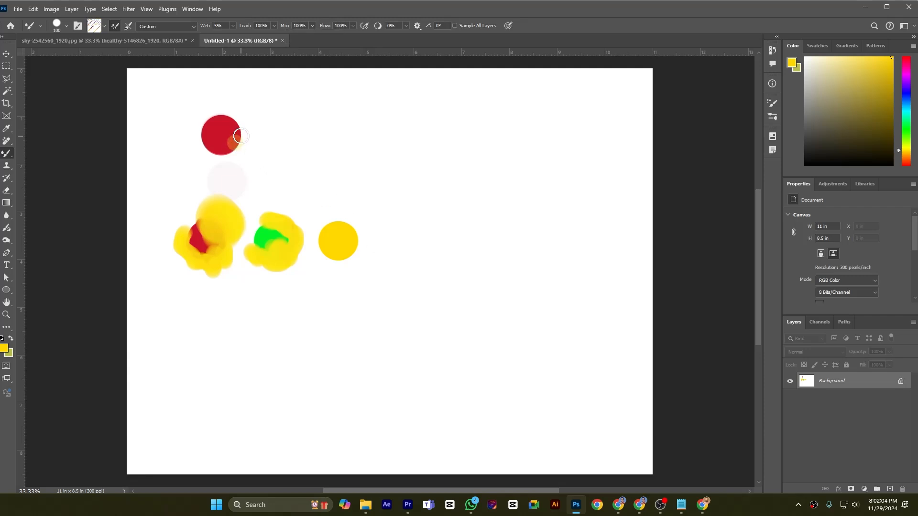
pyautogui.click(232, 26)
pyautogui.moveTo(226, 36); pyautogui.dragTo(226, 37)
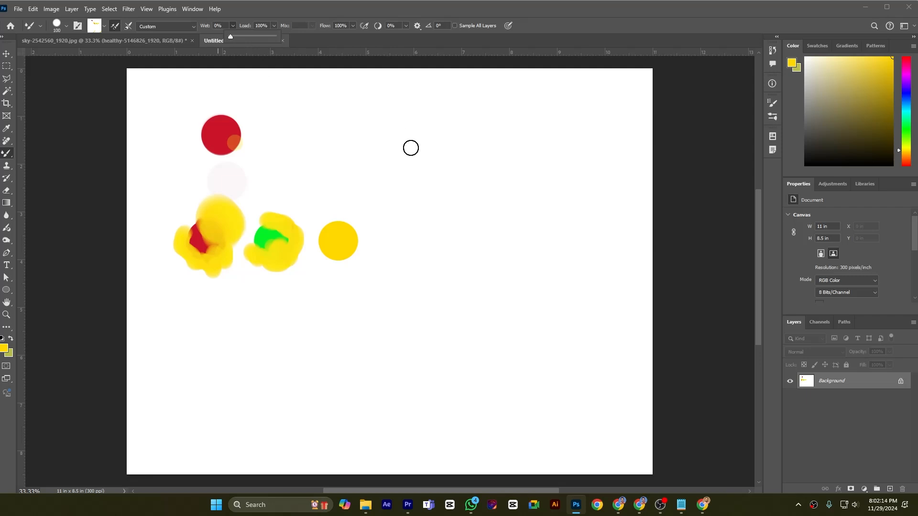
pyautogui.click(353, 25)
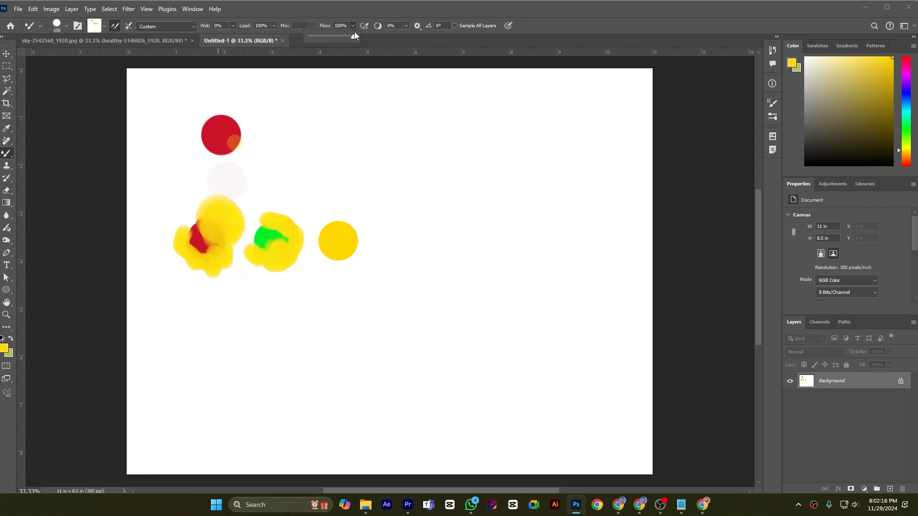
pyautogui.click(362, 13)
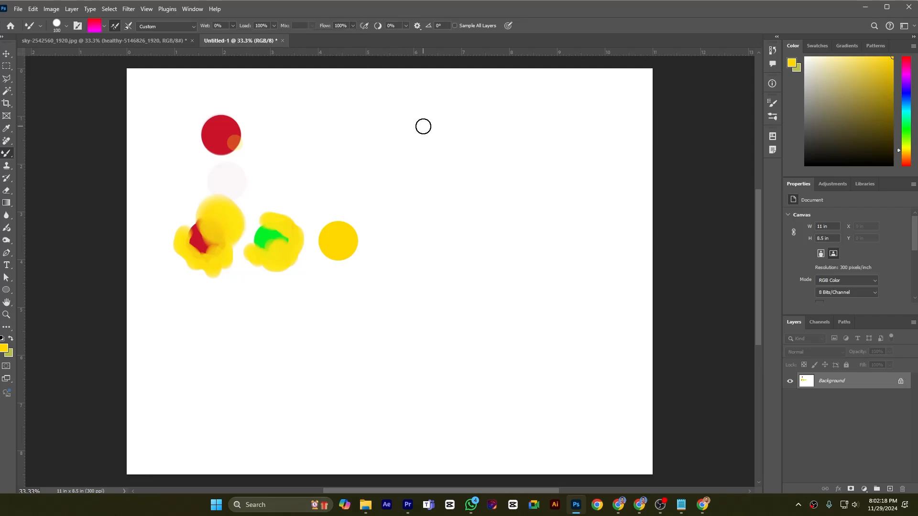